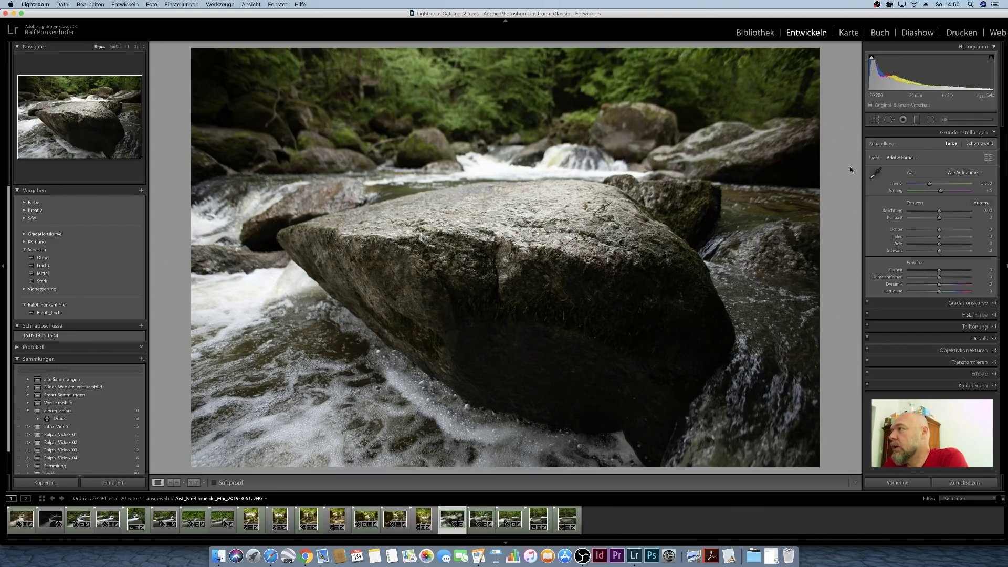
# Step: Activate the crop tool and pick a crop guide overlay from the Tools menu
pyautogui.click(875, 120)
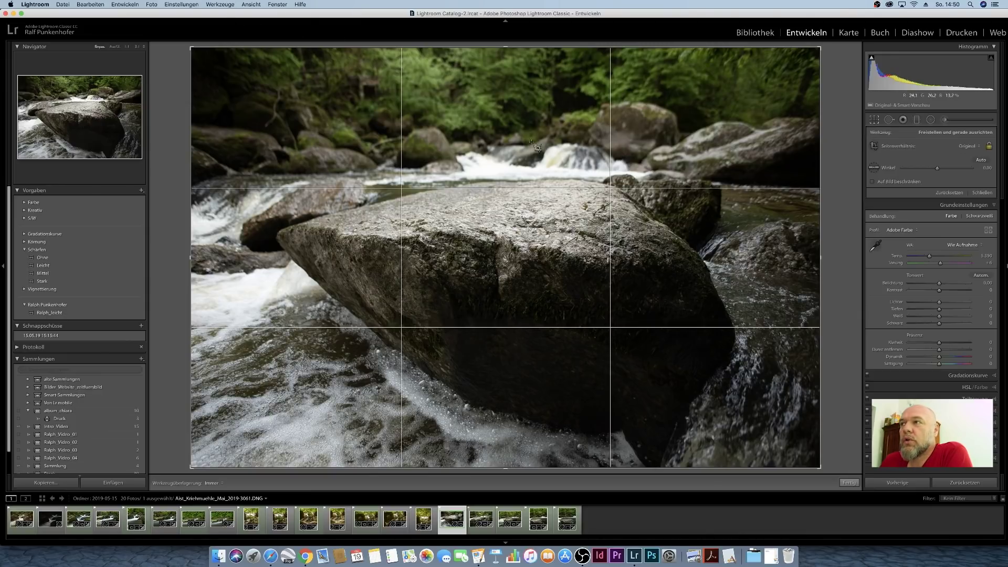
pyautogui.click(221, 5)
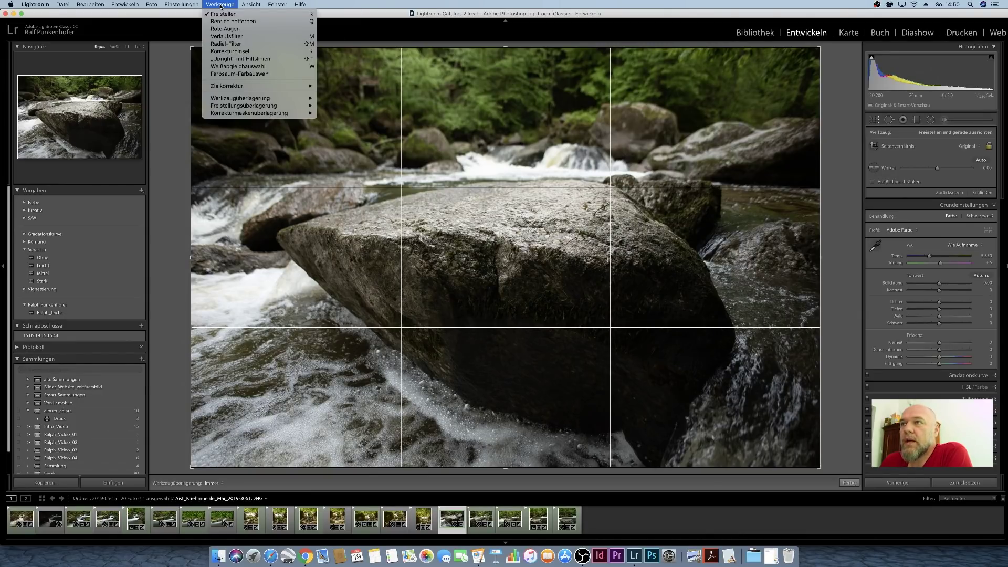
pyautogui.moveTo(243, 106)
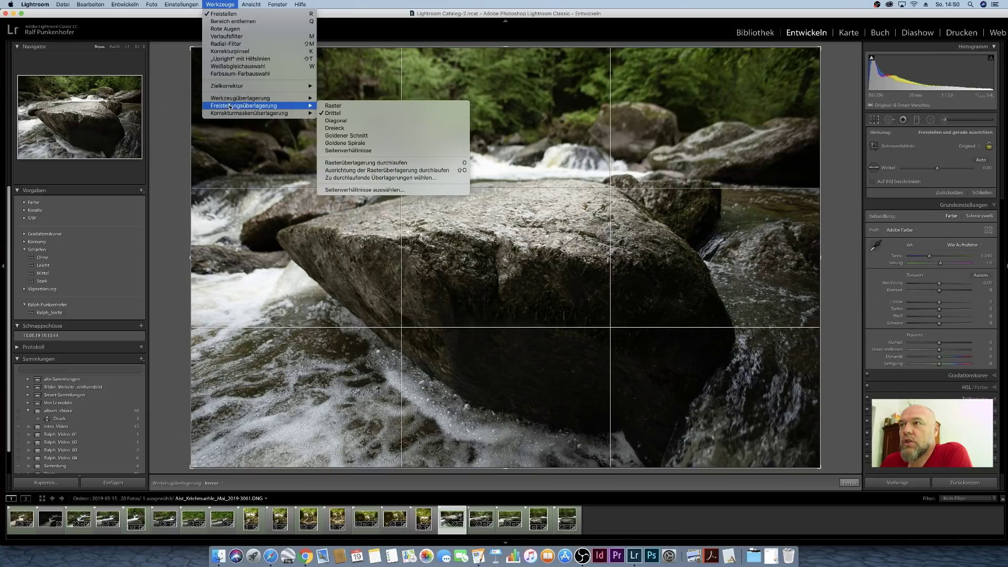
pyautogui.click(343, 136)
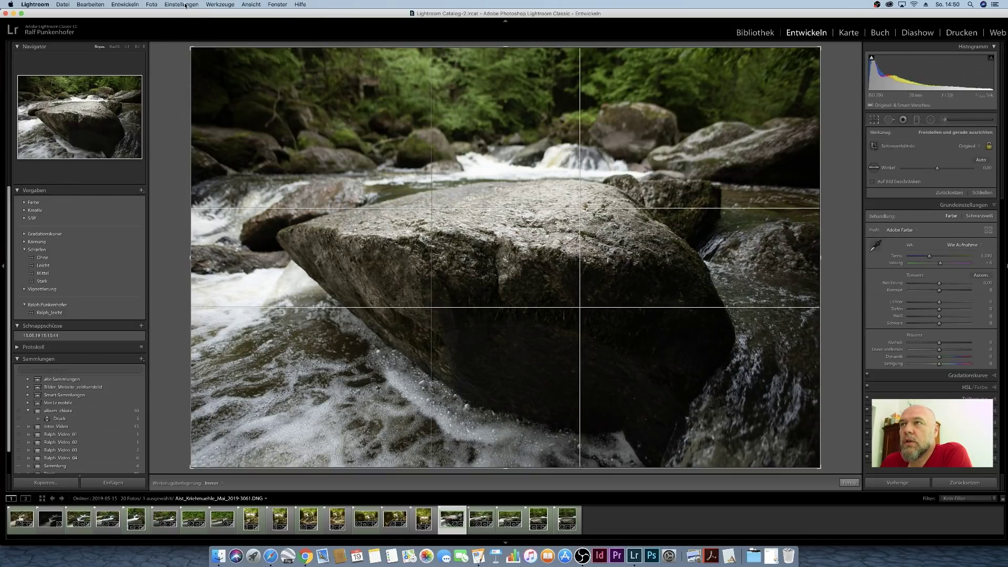
pyautogui.click(220, 6)
pyautogui.click(346, 50)
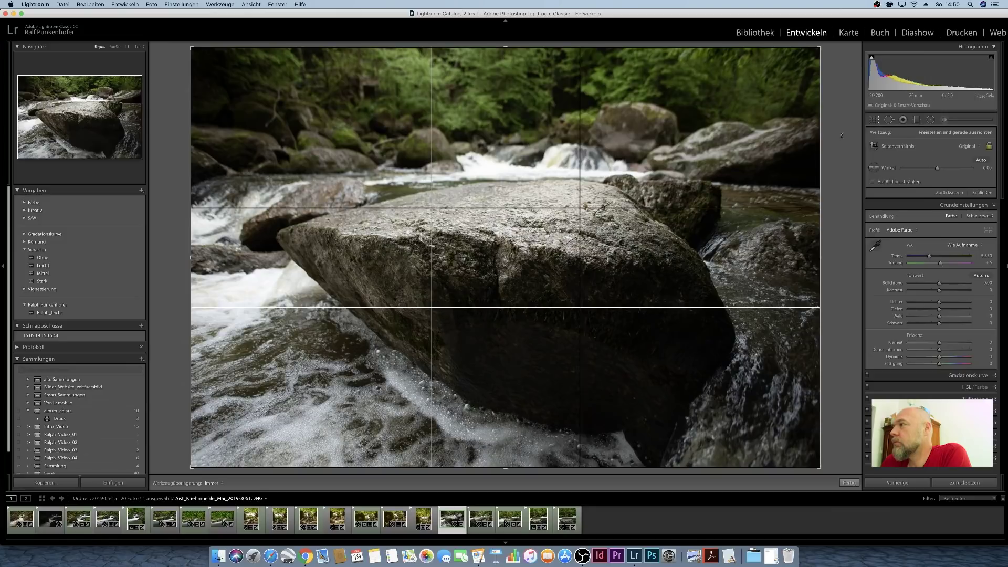
pyautogui.click(874, 121)
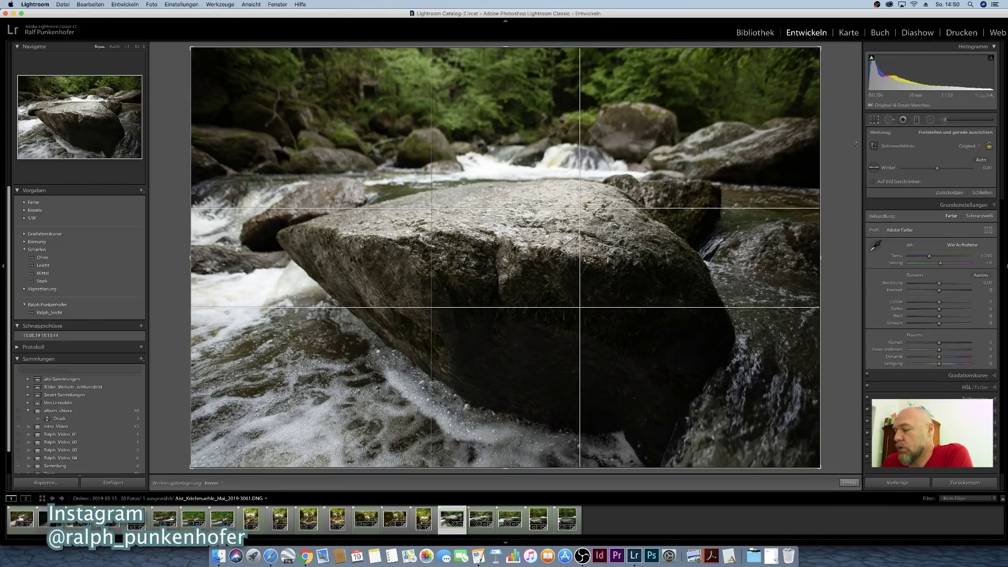
# Step: Cycle the crop guide overlays with O until the diagonal triangle lines appear
pyautogui.press('o')
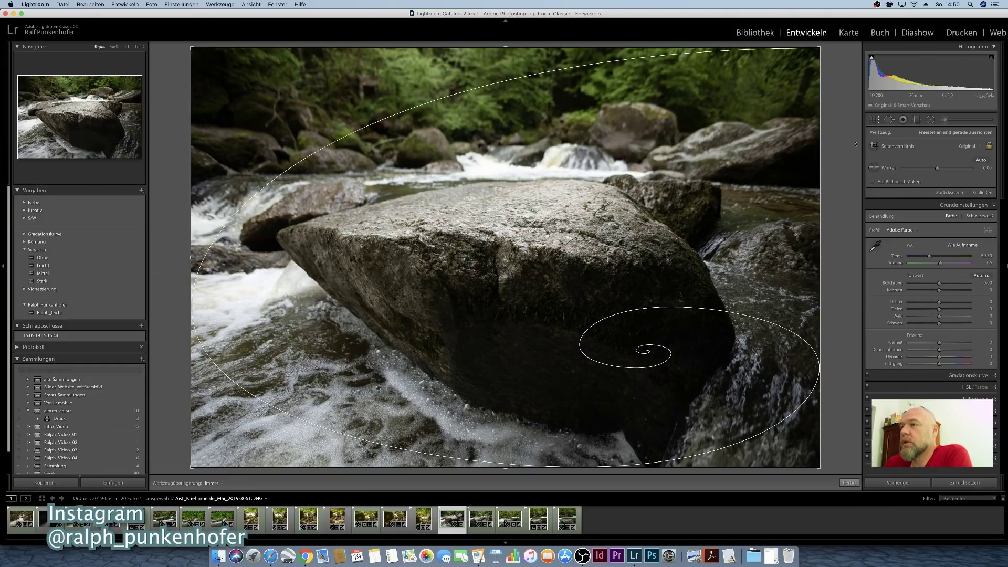
pyautogui.press('o')
pyautogui.press('o')
pyautogui.press('o')
pyautogui.press('o')
pyautogui.press('o')
pyautogui.press('o')
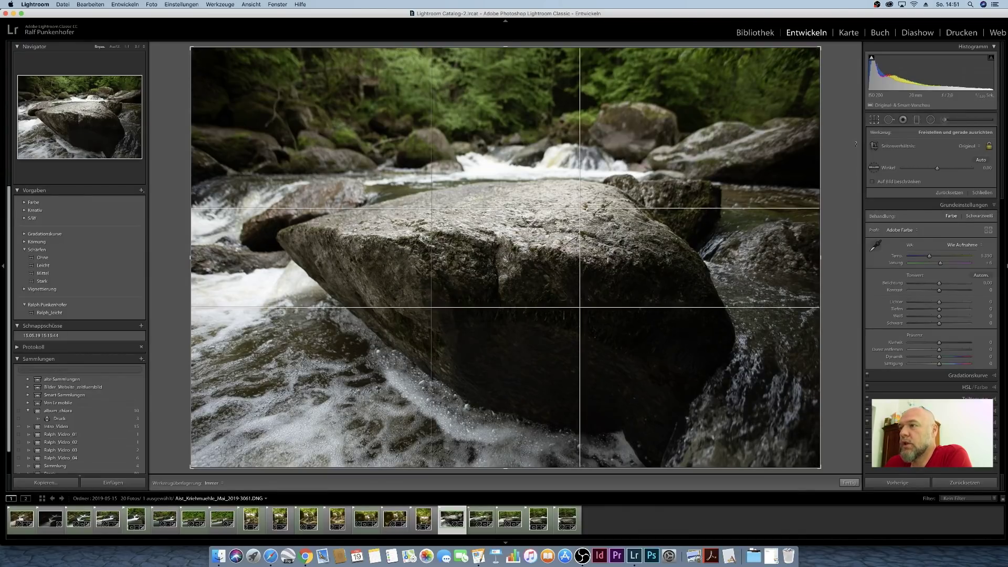
pyautogui.press('o')
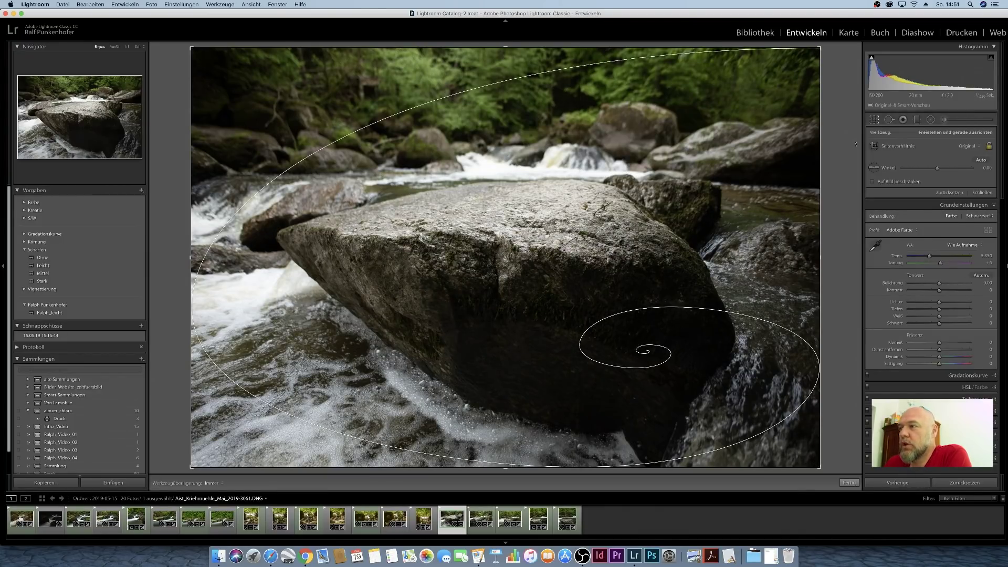
pyautogui.press('o')
pyautogui.press('o')
pyautogui.press('o')
pyautogui.press('o')
pyautogui.press('o')
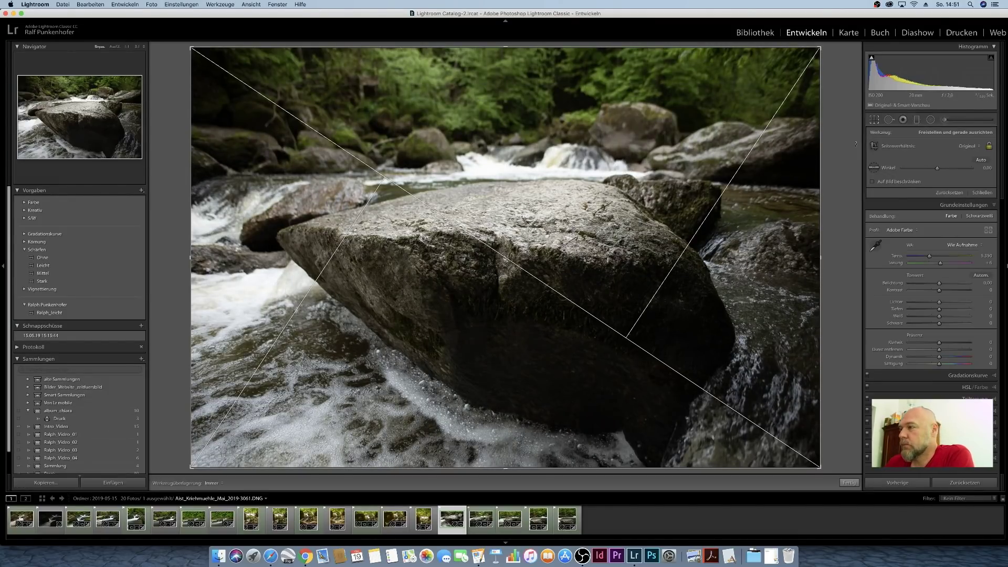
# Step: Finish and reopen the crop, then switch its overlay to the rule-of-thirds grid
pyautogui.click(849, 482)
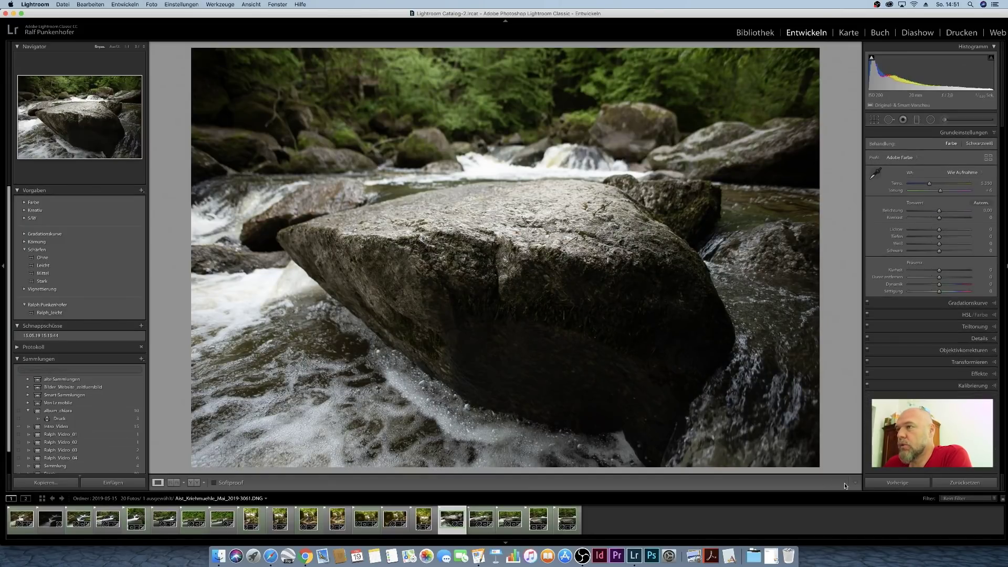
pyautogui.click(875, 120)
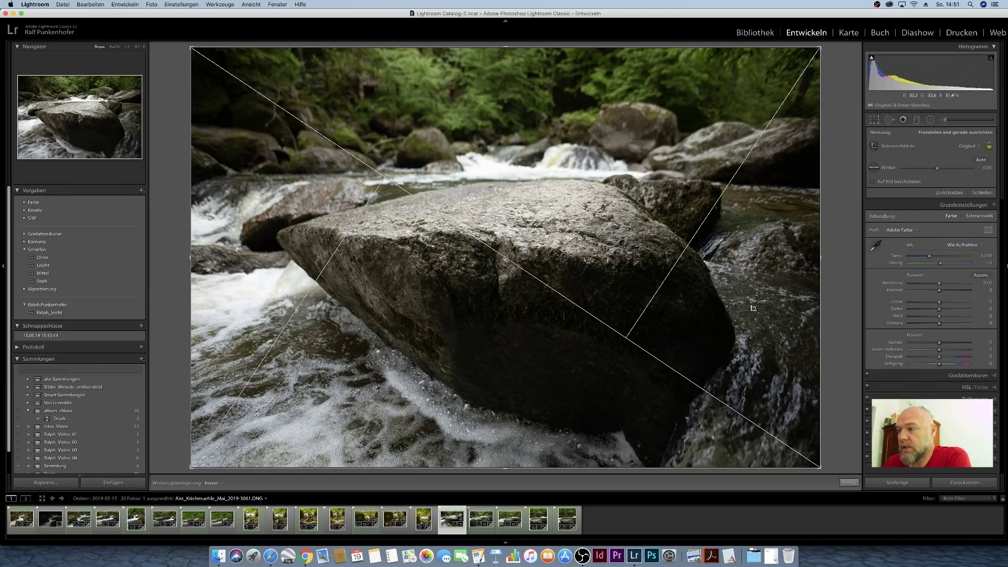
pyautogui.press('o')
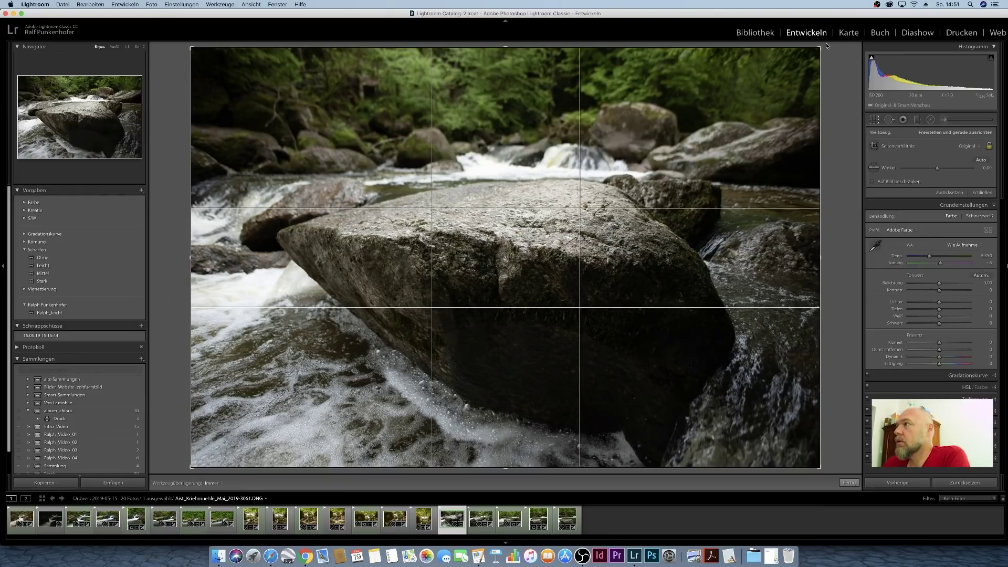
# Step: Tilt the photo slightly clockwise, then rotate it back to about 0.06°
pyautogui.moveTo(825, 45); pyautogui.dragTo(833, 69)
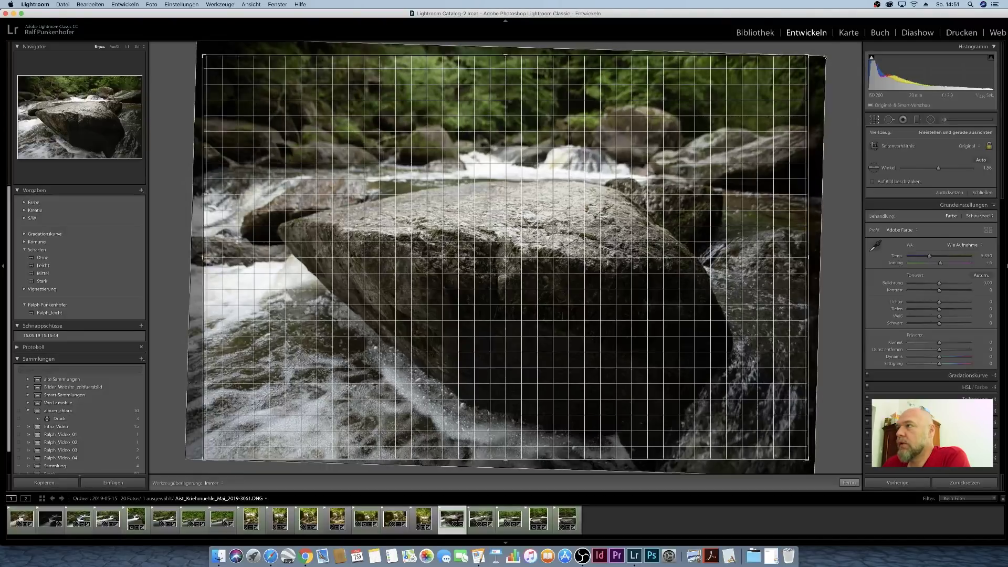
pyautogui.moveTo(833, 70); pyautogui.dragTo(824, 47)
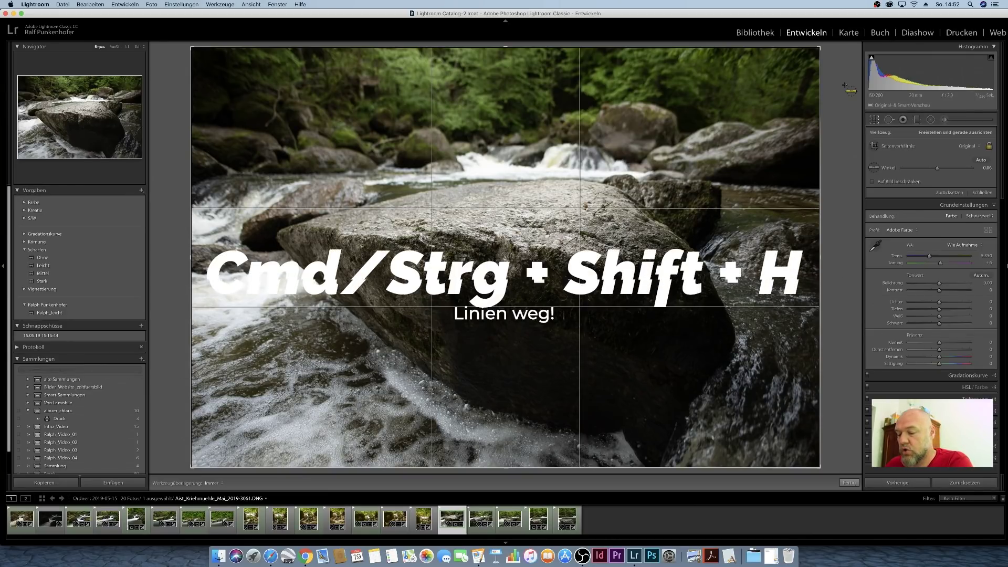
# Step: Hide the crop guides and rotate the photo to a 14.25° angle within the crop
pyautogui.press('super+shift+h')
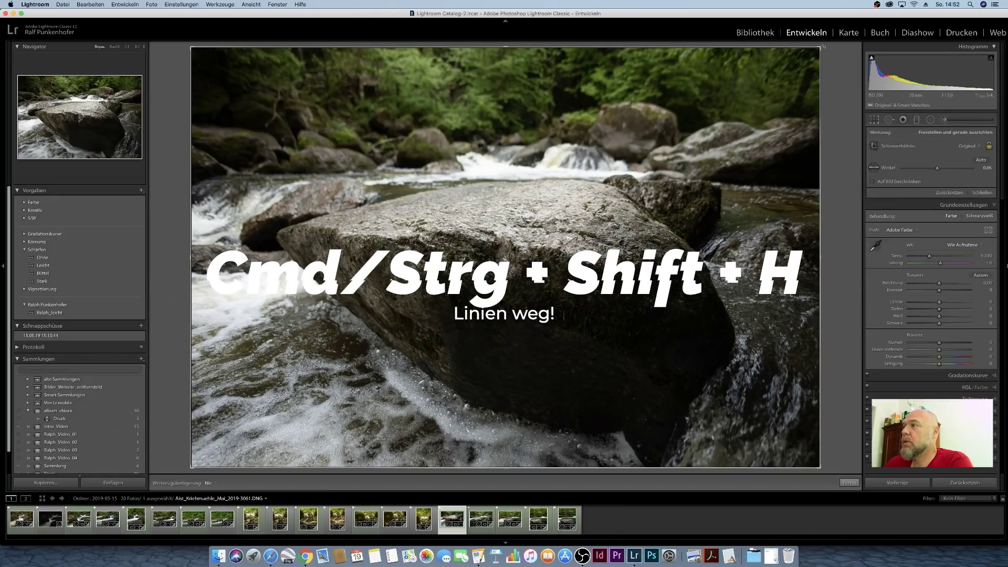
pyautogui.moveTo(847, 70)
pyautogui.mouseDown()
pyautogui.moveTo(826, 72)
pyautogui.moveTo(815, 35)
pyautogui.moveTo(837, 138)
pyautogui.mouseUp()
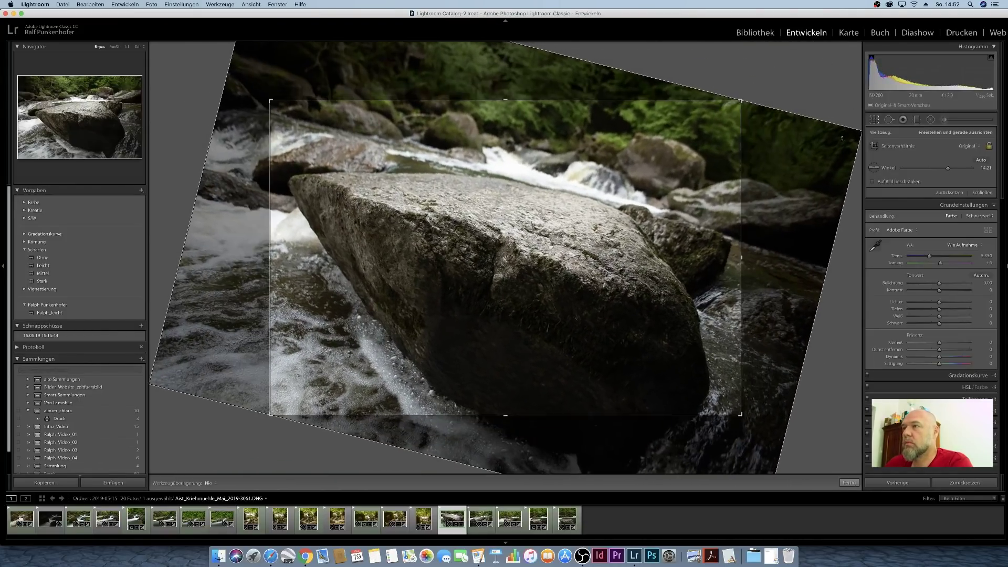
pyautogui.click(849, 482)
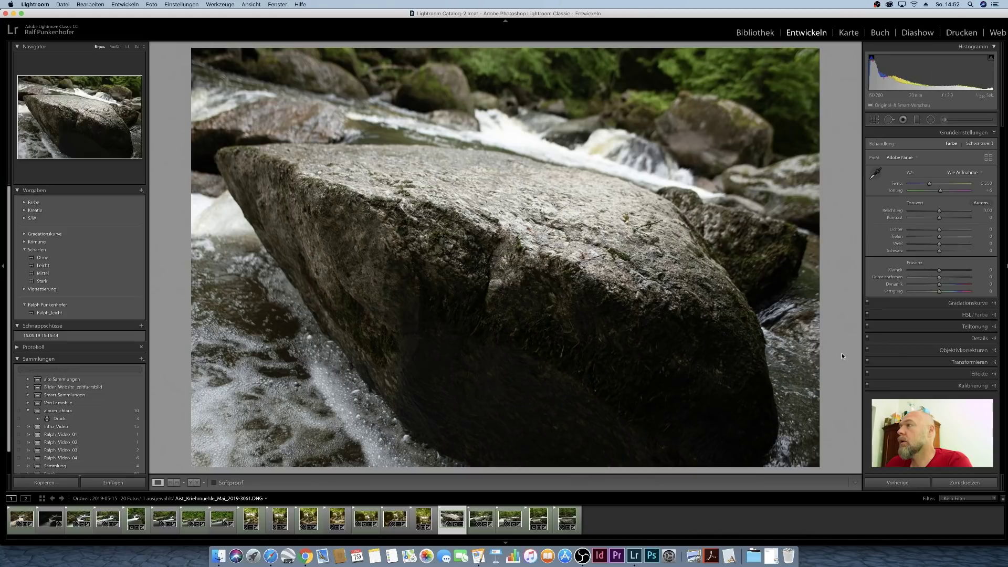
pyautogui.click(873, 120)
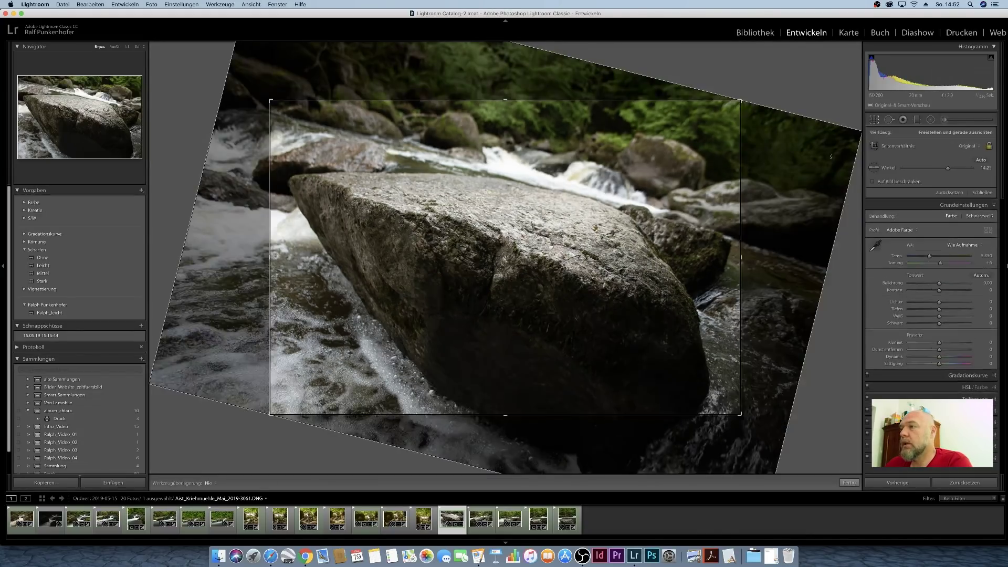
pyautogui.press('super+shift+h')
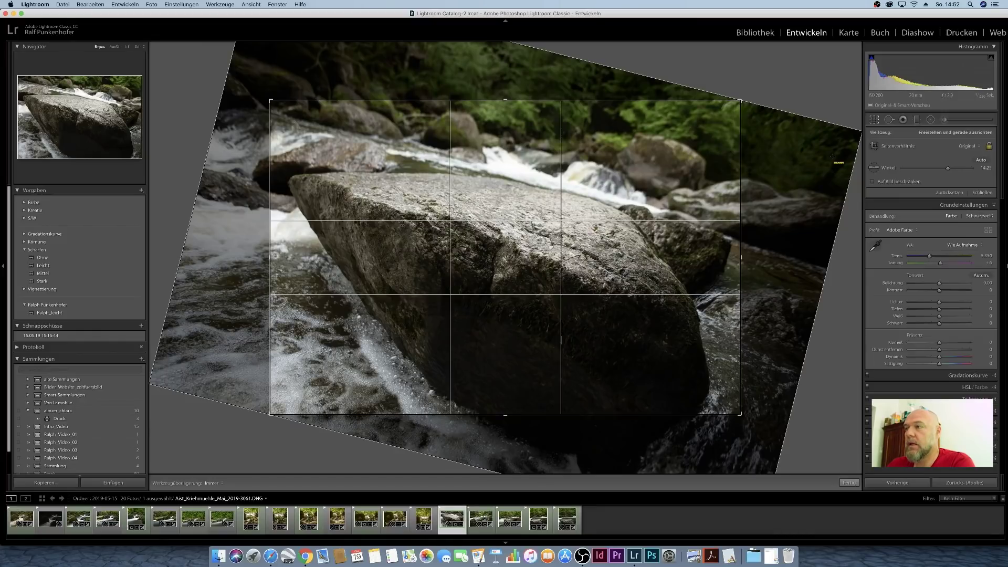
pyautogui.press('super+shift+h')
pyautogui.press('super+shift+h')
pyautogui.press('super+shift+h')
pyautogui.press('super+shift+h')
pyautogui.press('super+shift+h')
pyautogui.press('super+shift+h')
pyautogui.press('super+shift+h')
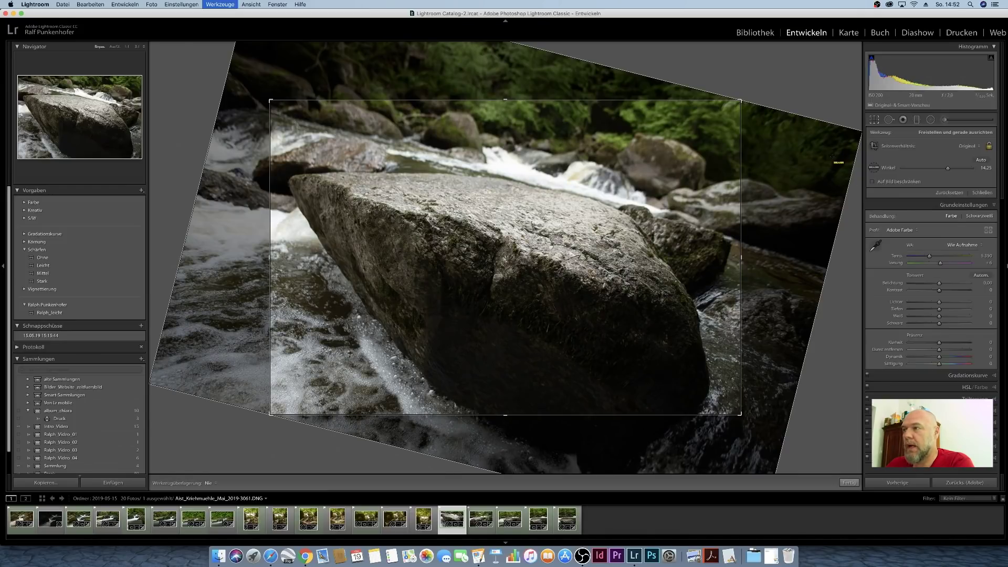
# Step: Commit the 14.25° rotated, tighter crop with Fertig
pyautogui.click(830, 156)
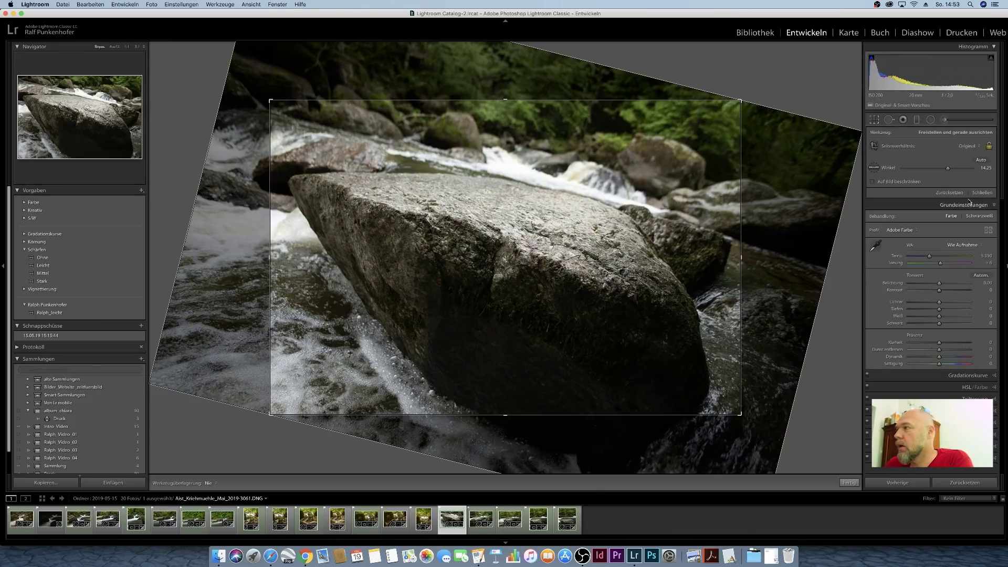
pyautogui.click(849, 483)
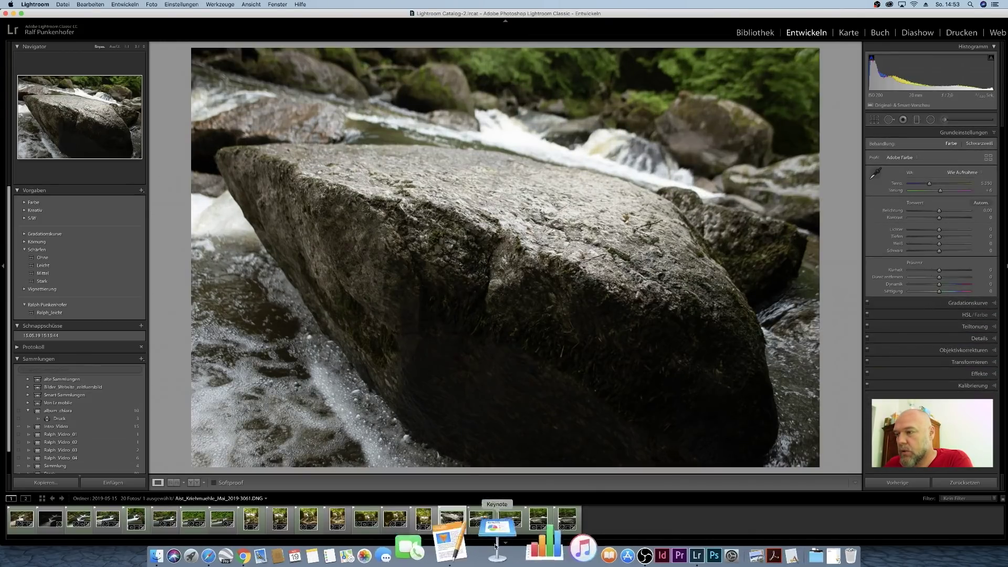
# Step: Switch to the waterfall photo in the filmstrip and reset all its develop settings
pyautogui.click(509, 519)
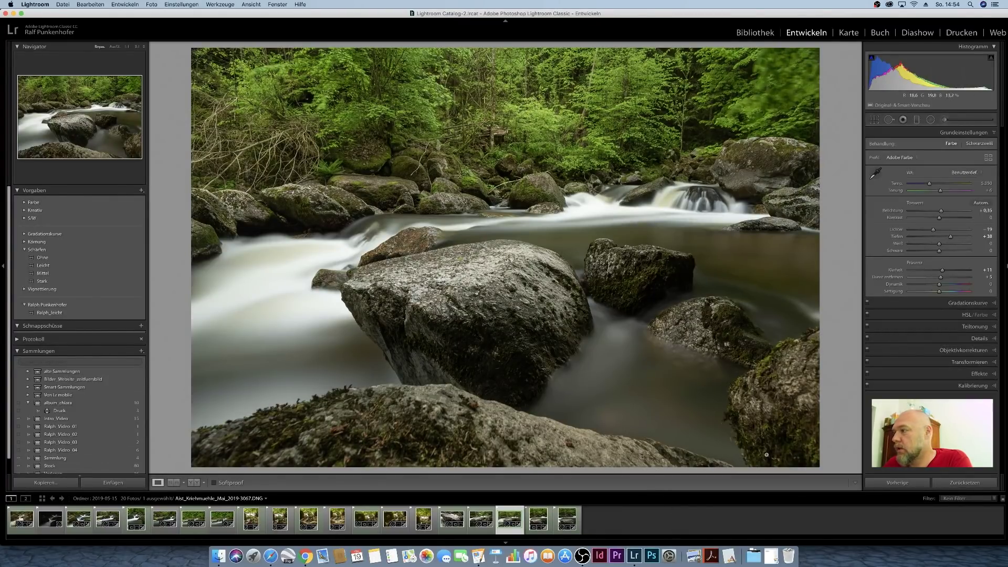
pyautogui.click(979, 483)
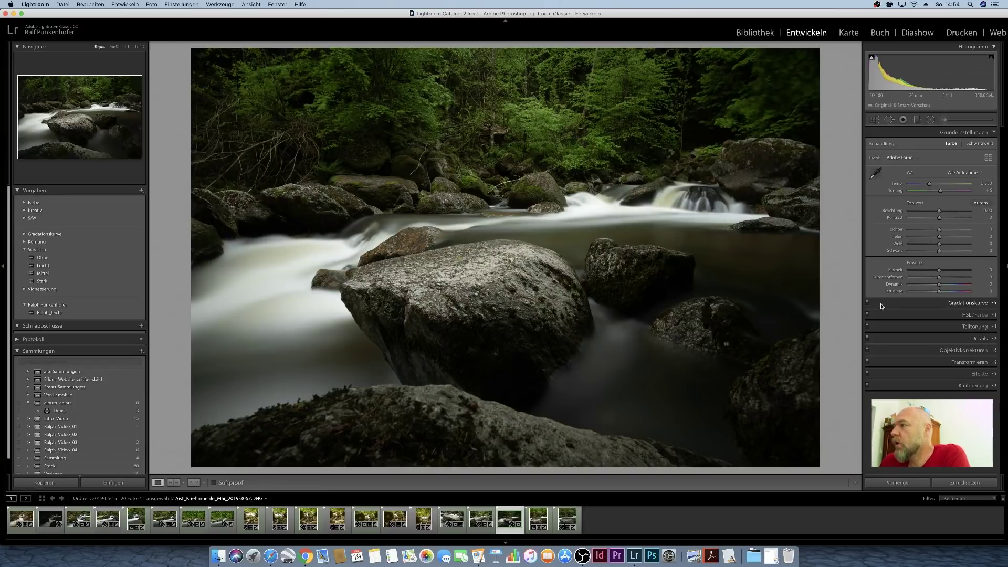
# Step: Lower highlights to about −30, raise shadows to +30, and return whites to zero
pyautogui.moveTo(939, 230); pyautogui.dragTo(930, 230)
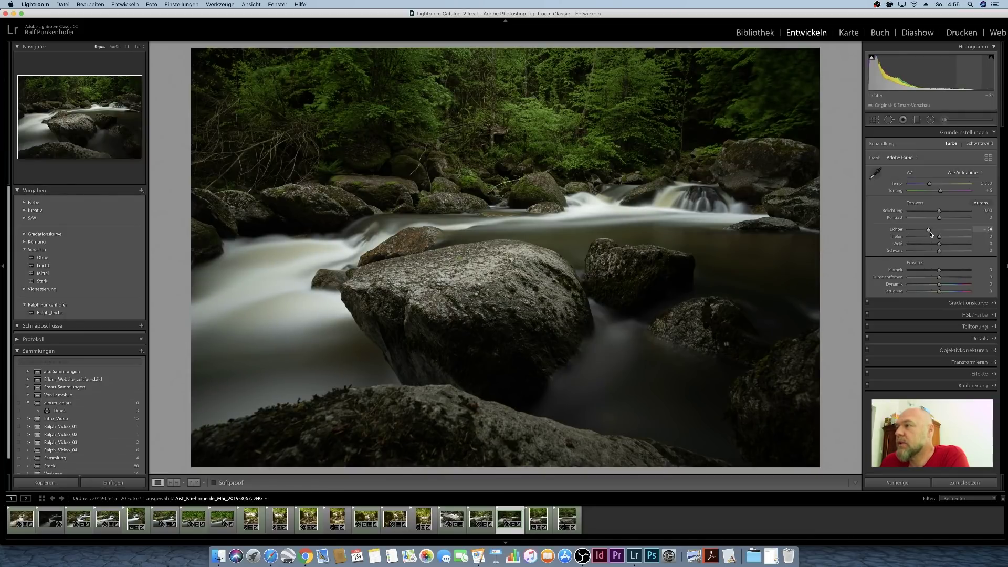
pyautogui.moveTo(939, 237); pyautogui.dragTo(948, 237)
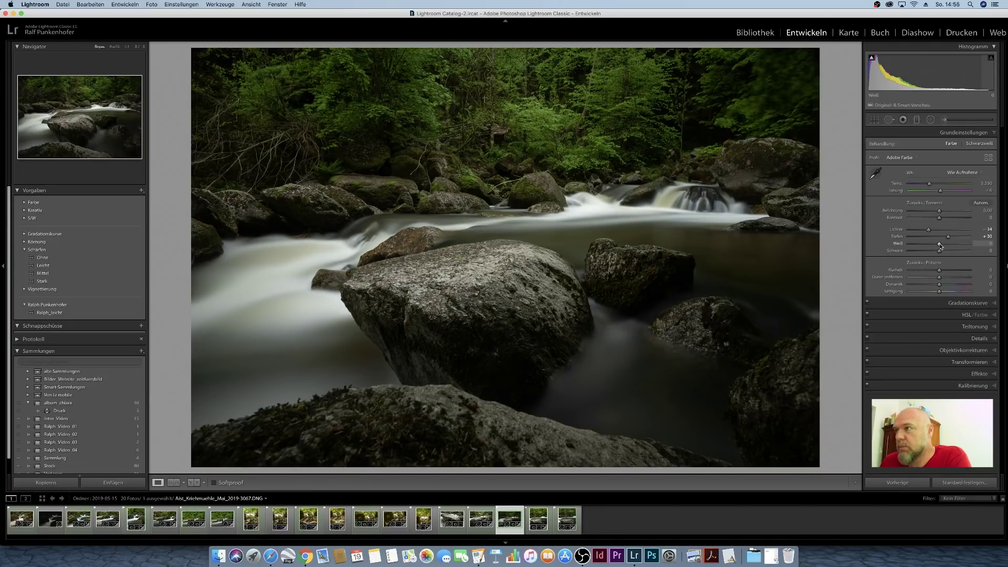
pyautogui.keyDown('alt'); pyautogui.click(940, 245); pyautogui.keyUp('alt')
pyautogui.moveTo(948, 246)
pyautogui.mouseDown()
pyautogui.moveTo(957, 245)
pyautogui.moveTo(948, 246)
pyautogui.mouseUp()
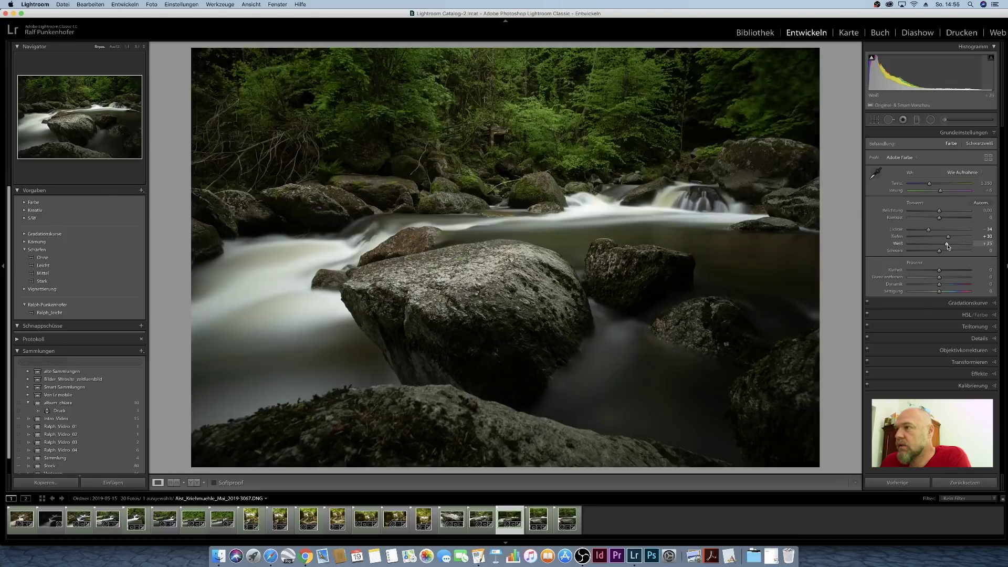
pyautogui.doubleClick(948, 245)
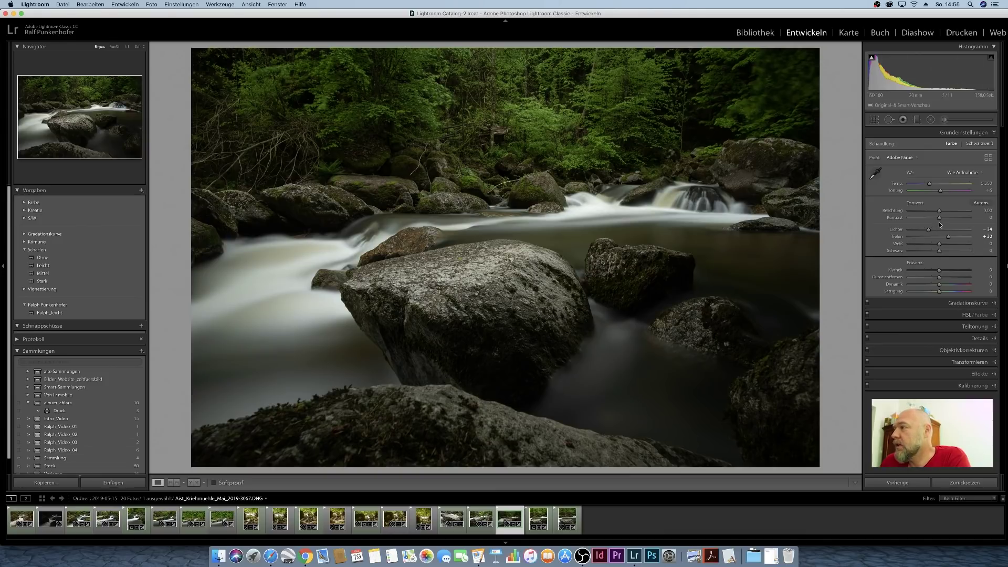
# Step: Add contrast (+13), exposure +0.25 and clarity +12 in the Basic panel
pyautogui.moveTo(940, 220); pyautogui.dragTo(946, 221)
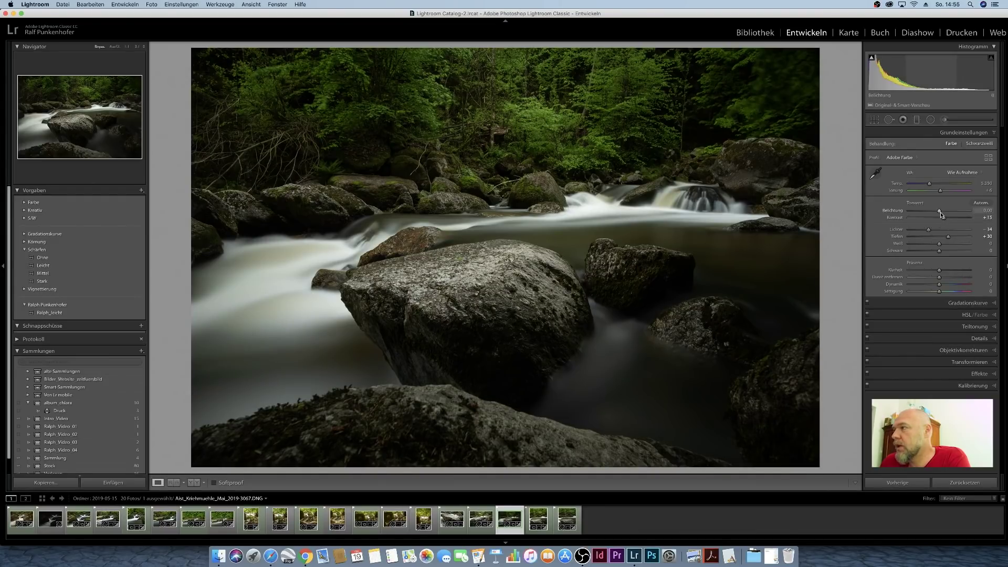
pyautogui.moveTo(941, 212); pyautogui.dragTo(942, 213)
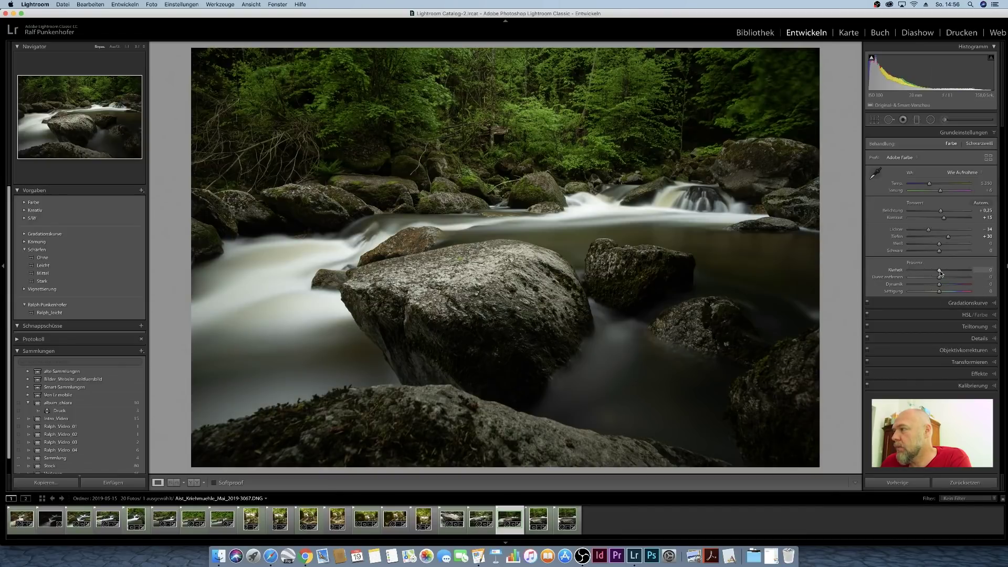
pyautogui.moveTo(939, 271); pyautogui.dragTo(944, 271)
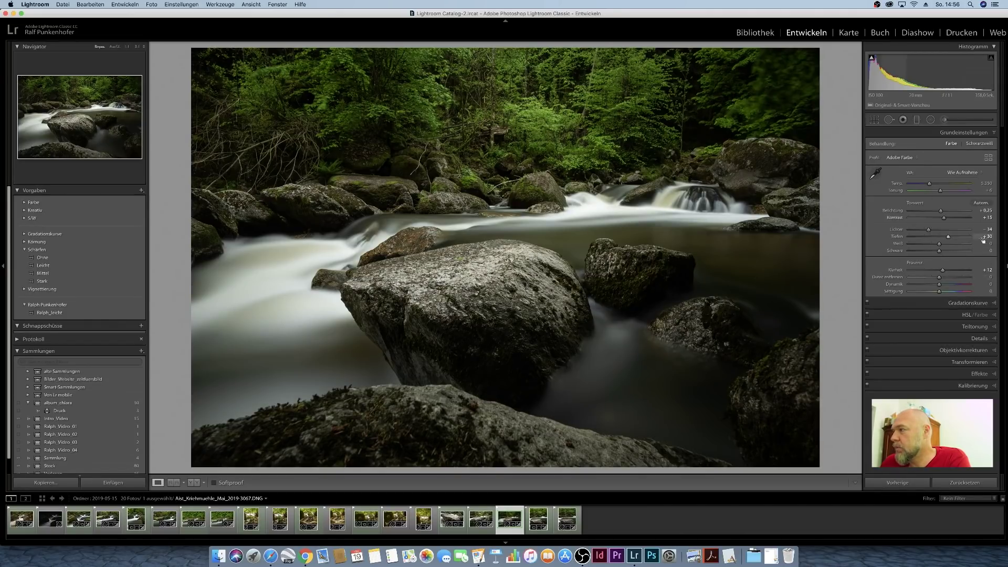
# Step: Set Detail sharpening to amount 55 and radius 1.1, then expand Lens Corrections
pyautogui.click(978, 304)
pyautogui.click(971, 147)
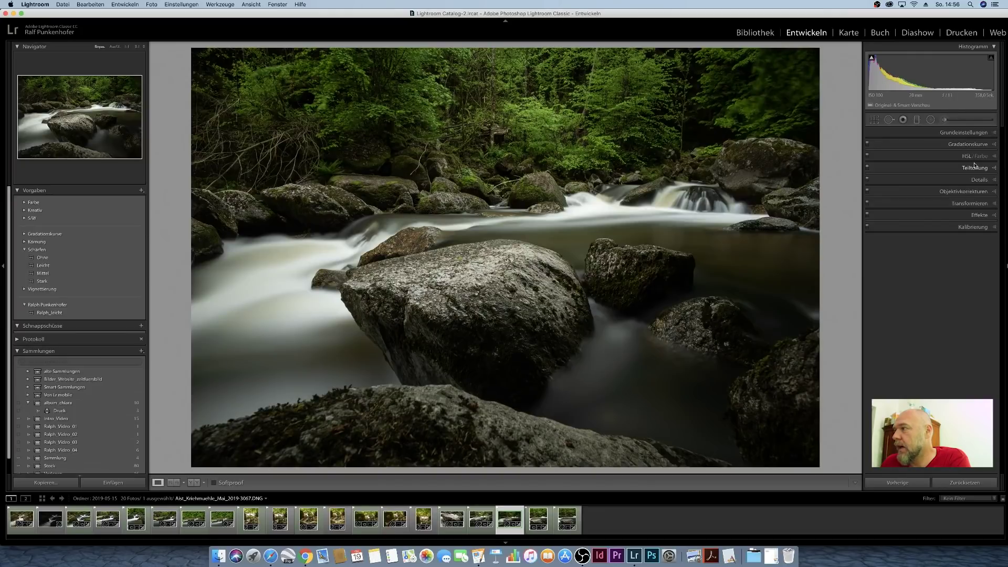
pyautogui.click(974, 180)
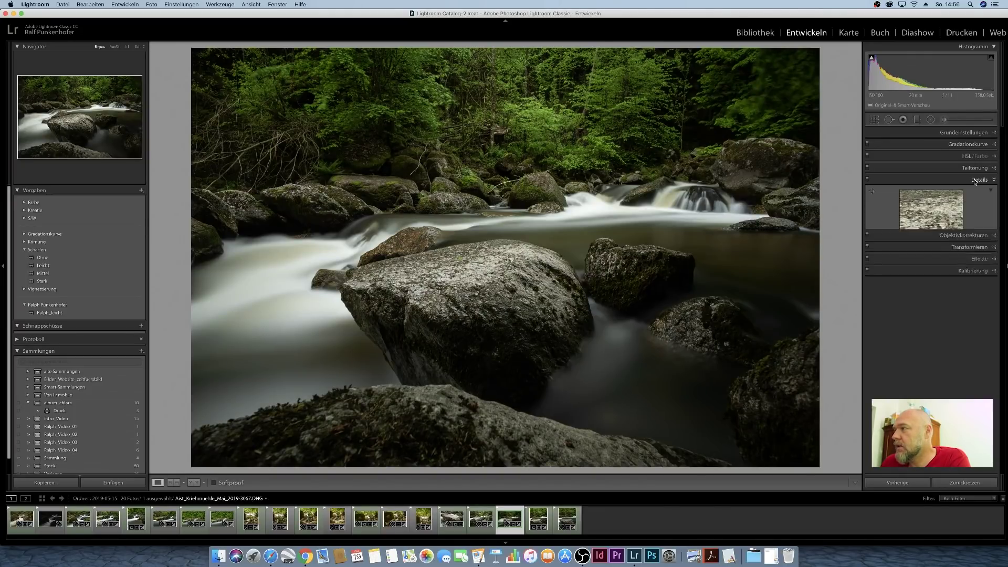
pyautogui.moveTo(925, 272); pyautogui.dragTo(931, 274)
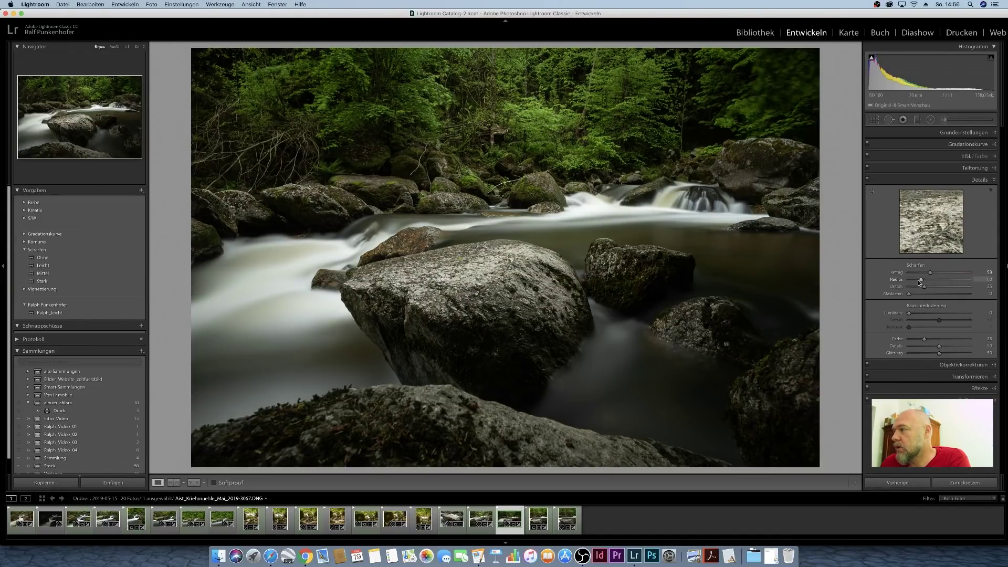
pyautogui.moveTo(921, 280); pyautogui.dragTo(923, 281)
pyautogui.moveTo(931, 274); pyautogui.dragTo(932, 276)
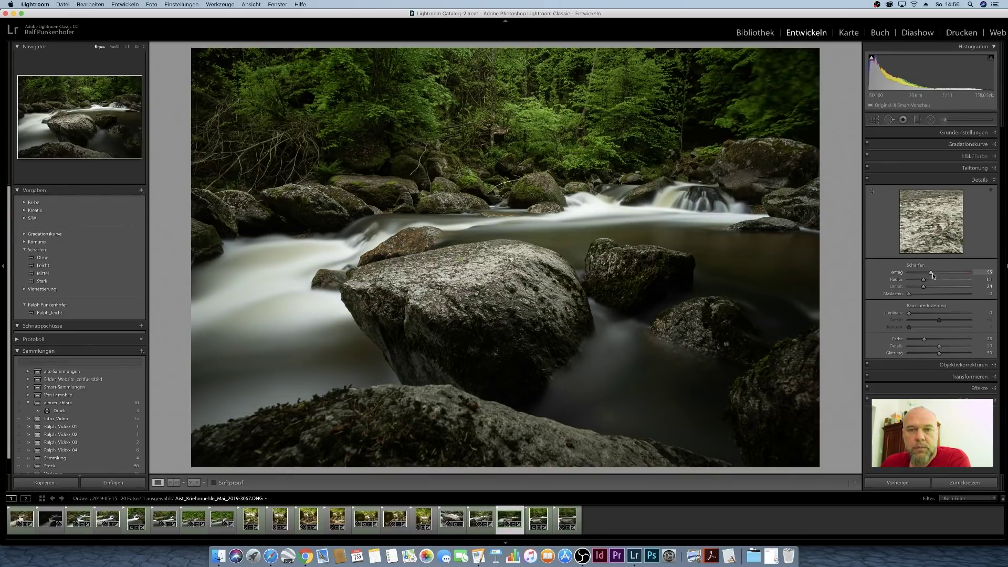
pyautogui.click(980, 180)
pyautogui.click(974, 192)
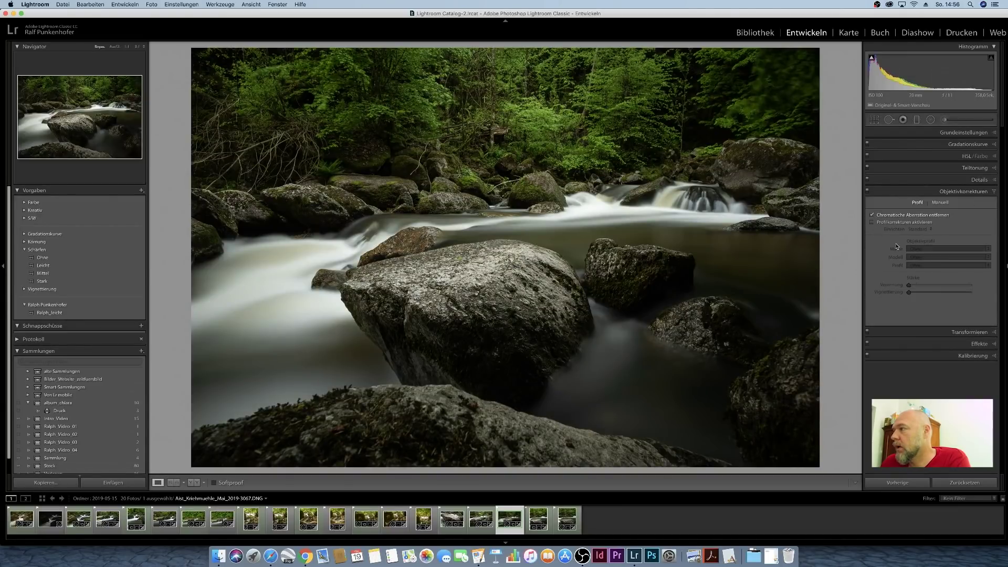
# Step: Apply a slight post-crop vignetting amount in the Effects panel, then collapse it
pyautogui.click(977, 192)
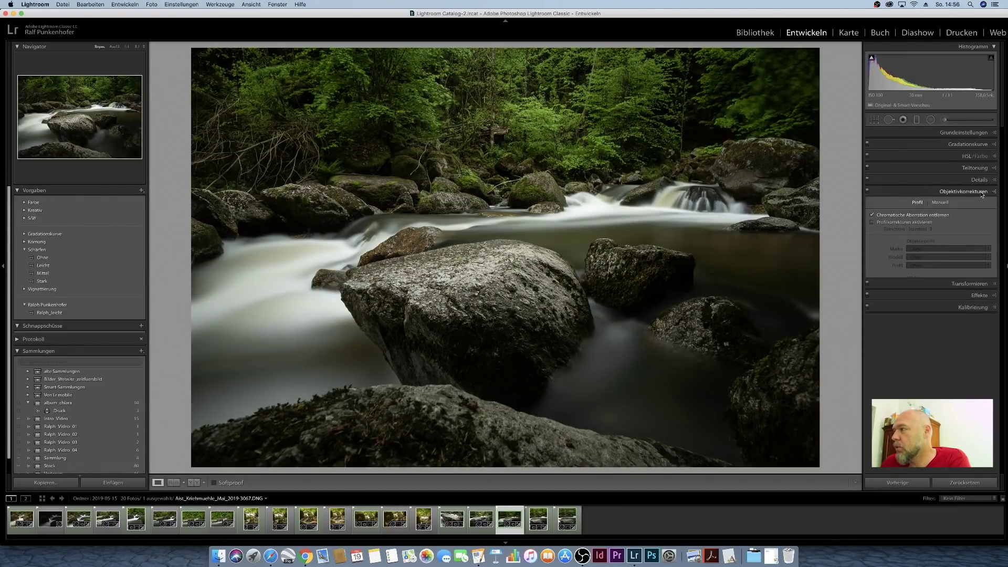
pyautogui.click(977, 215)
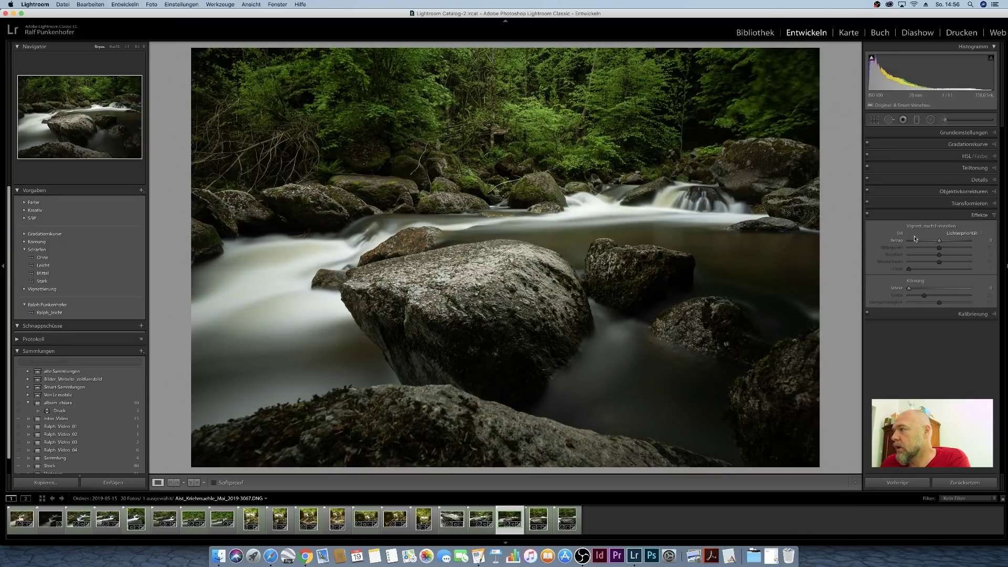
pyautogui.moveTo(937, 242); pyautogui.dragTo(936, 244)
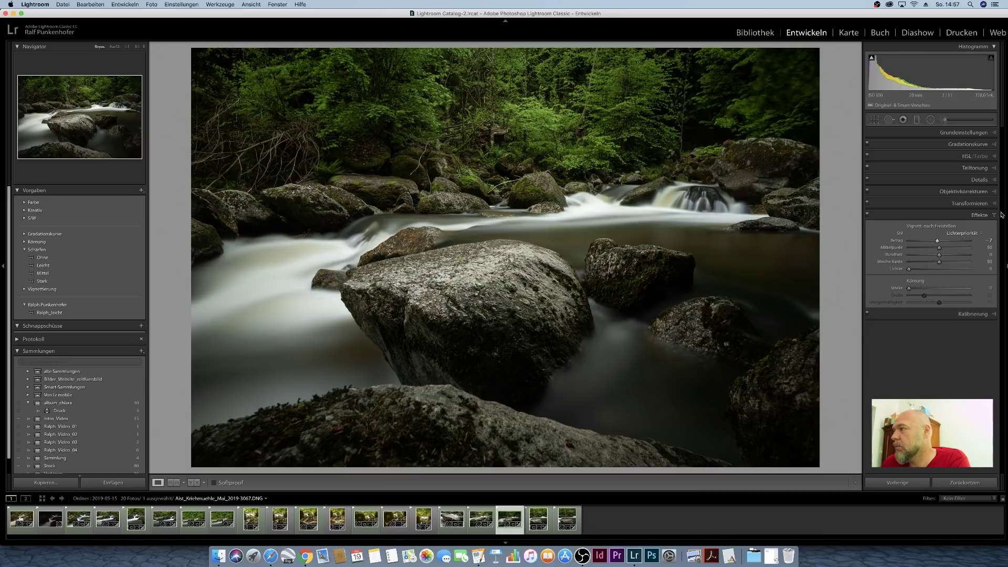
pyautogui.click(984, 219)
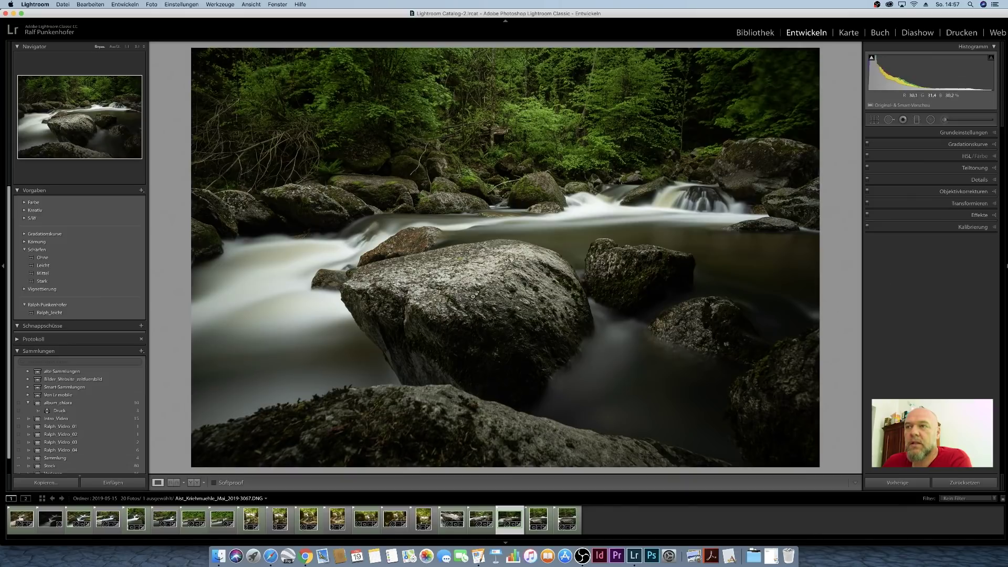
# Step: Collapse the Presets list and choose Create Preset from its + menu
pyautogui.click(24, 191)
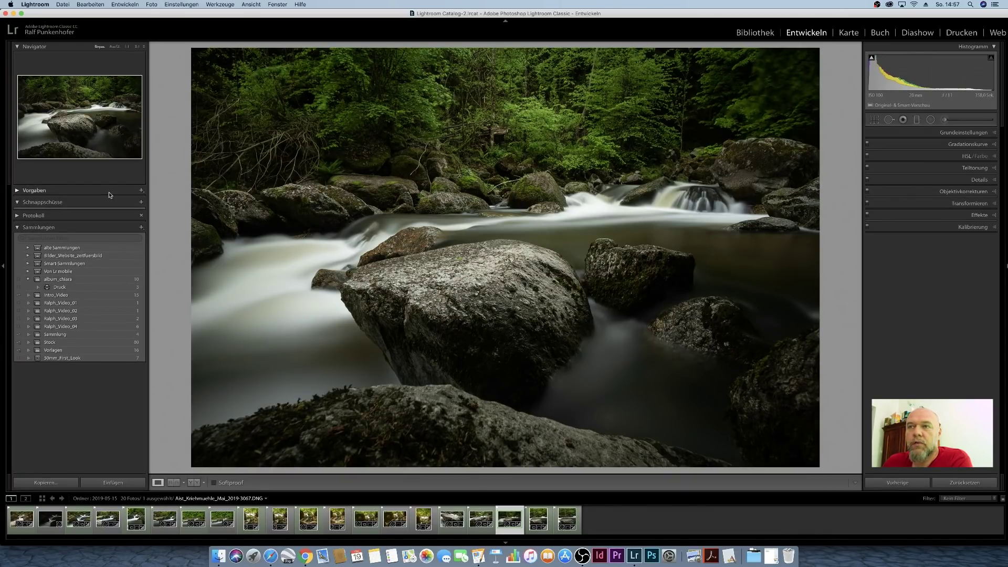
pyautogui.click(25, 190)
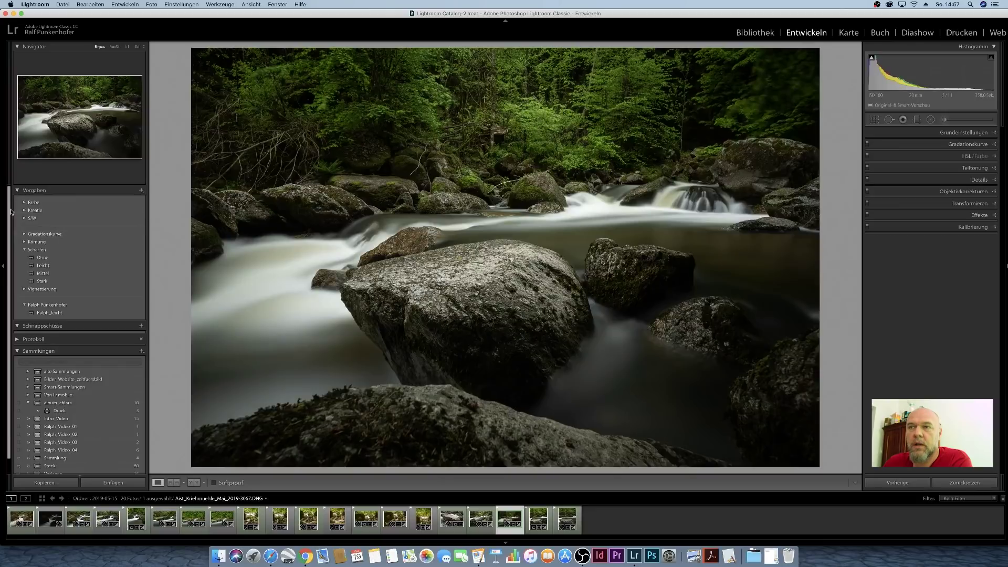
pyautogui.click(17, 190)
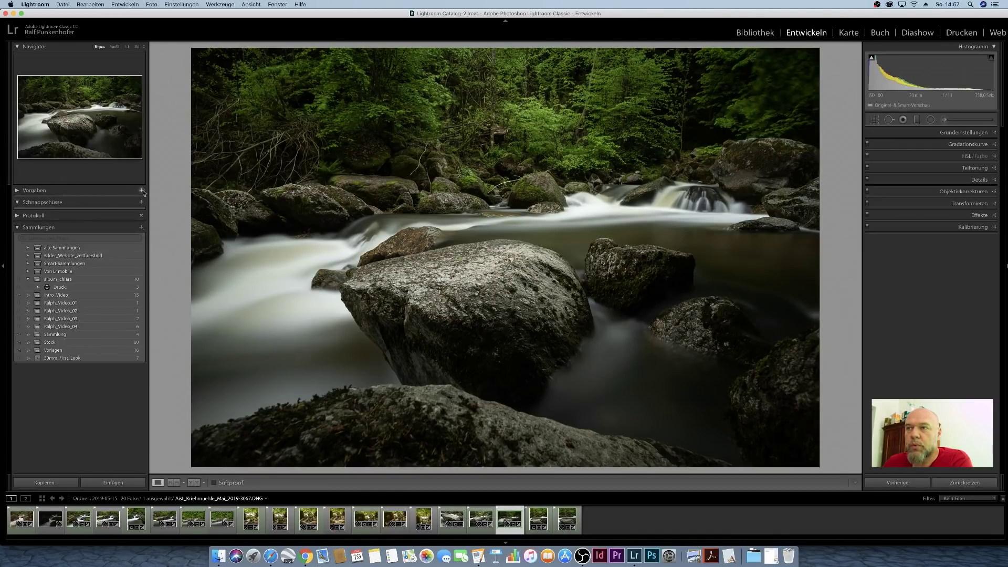
pyautogui.click(141, 191)
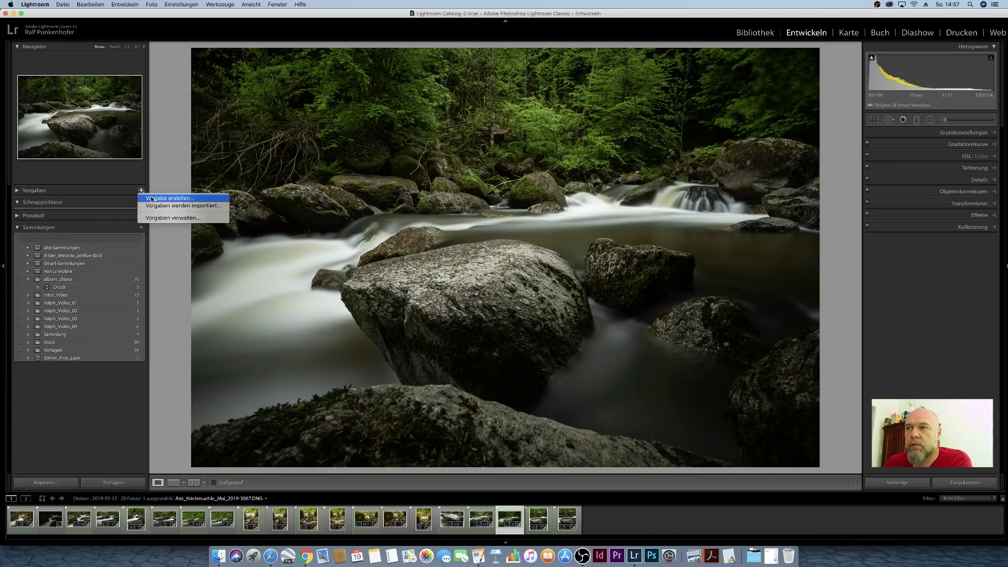
pyautogui.click(152, 199)
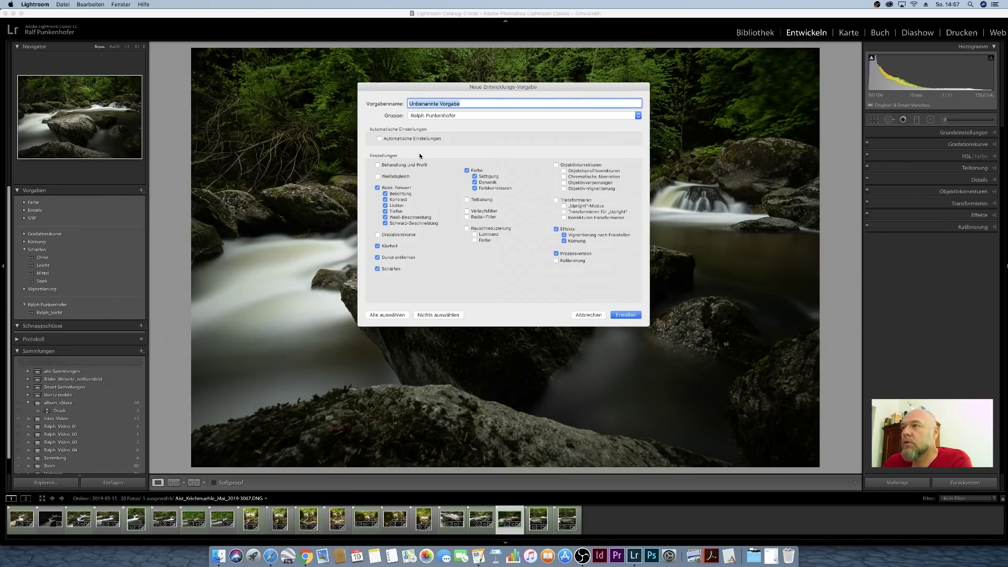
# Step: Name the preset 'Test' and leave it in its current preset group
pyautogui.write('T')
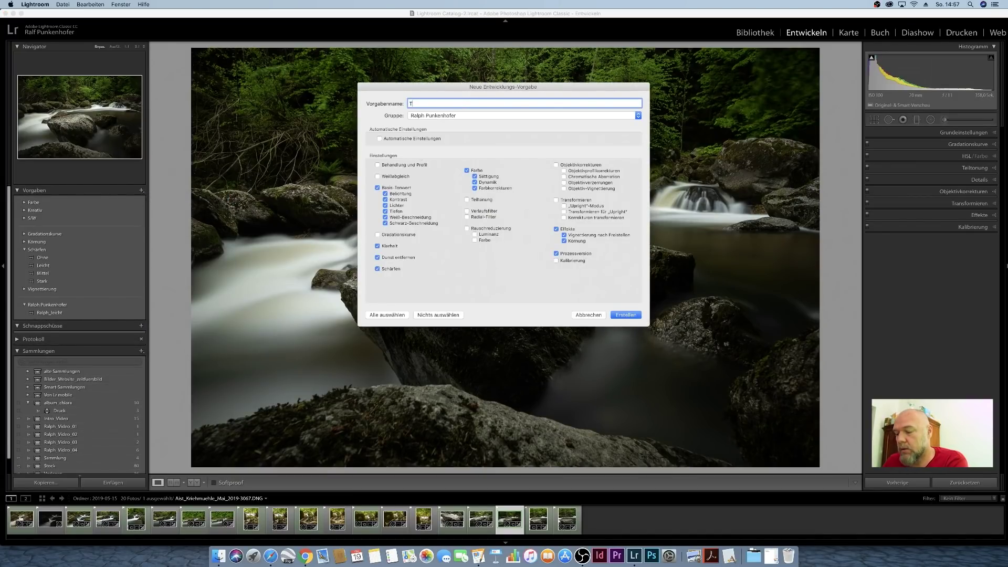
pyautogui.write('est')
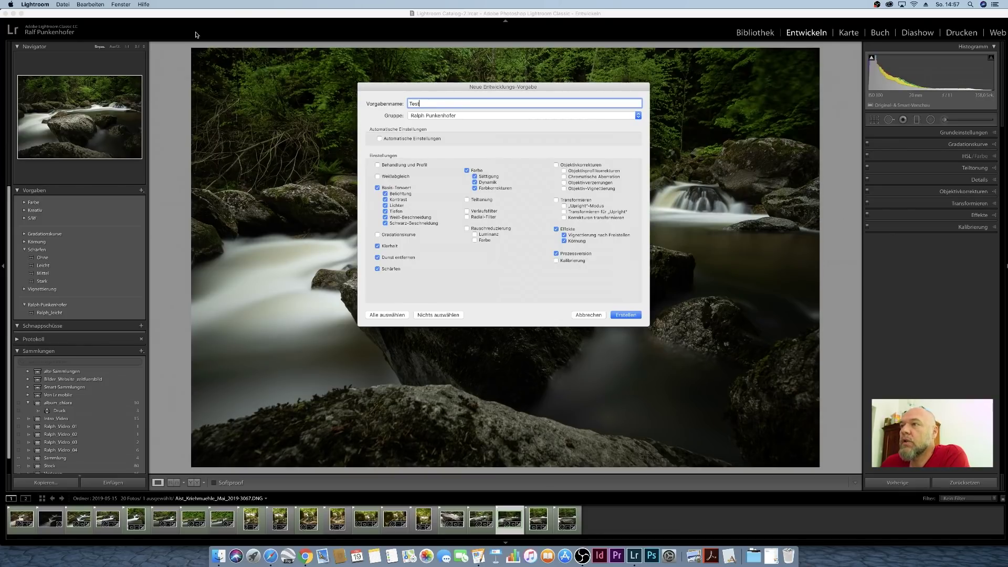
pyautogui.click(460, 117)
pyautogui.click(461, 118)
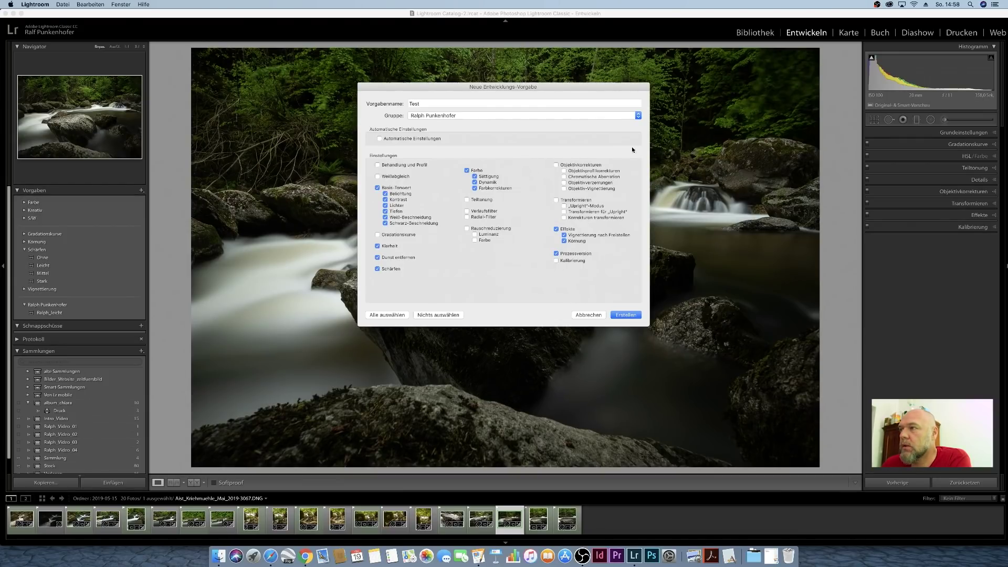
# Step: Include Chromatic Aberration under Lens Corrections and create the Test preset
pyautogui.click(564, 176)
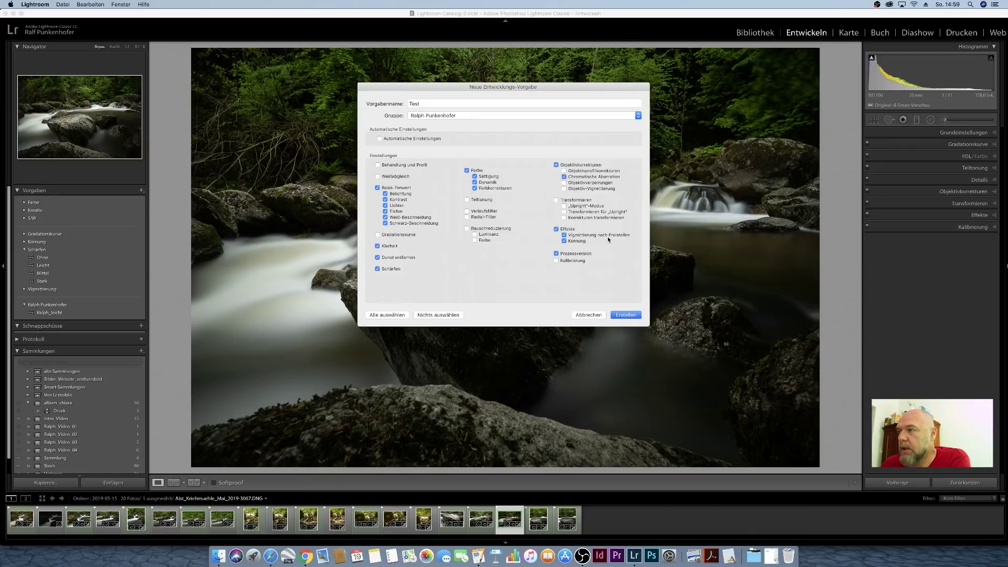
pyautogui.click(624, 315)
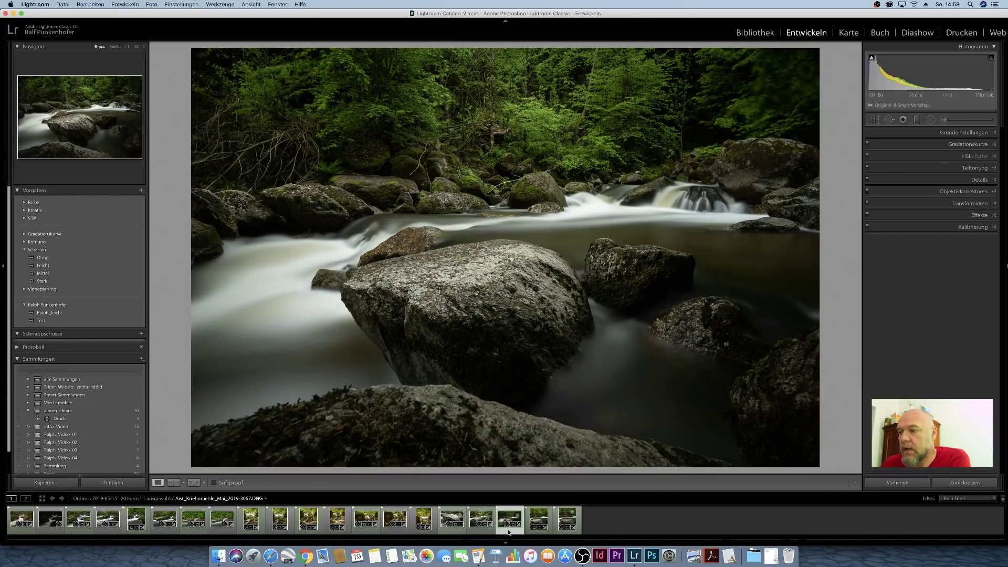
# Step: Reset the boulder photo's develop settings, then apply the saved Test preset
pyautogui.click(953, 483)
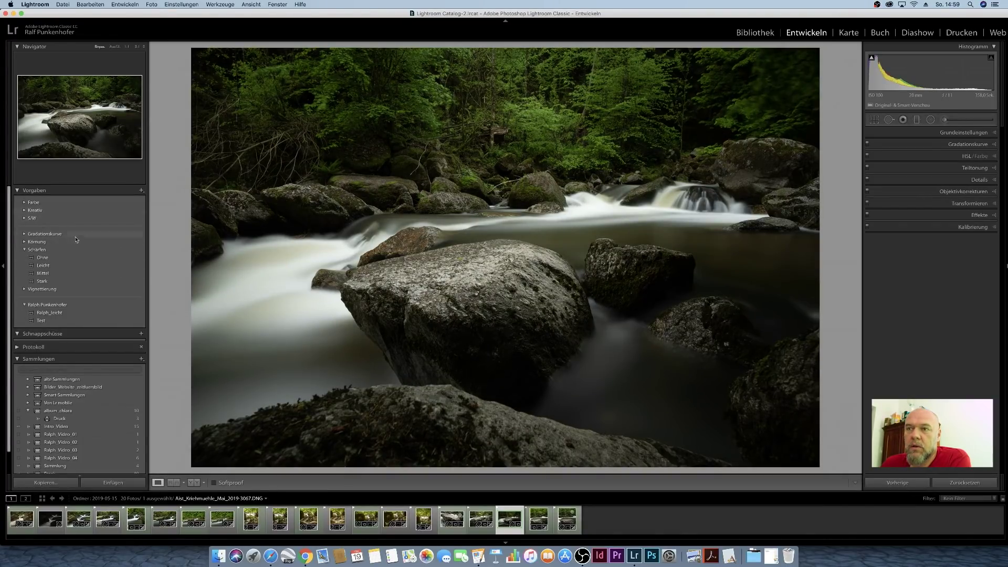
pyautogui.click(41, 321)
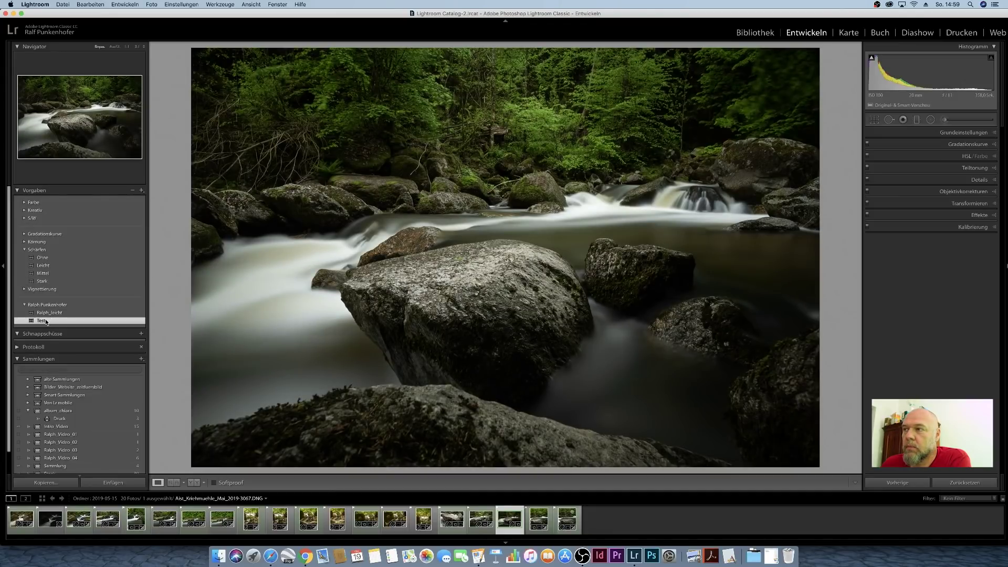